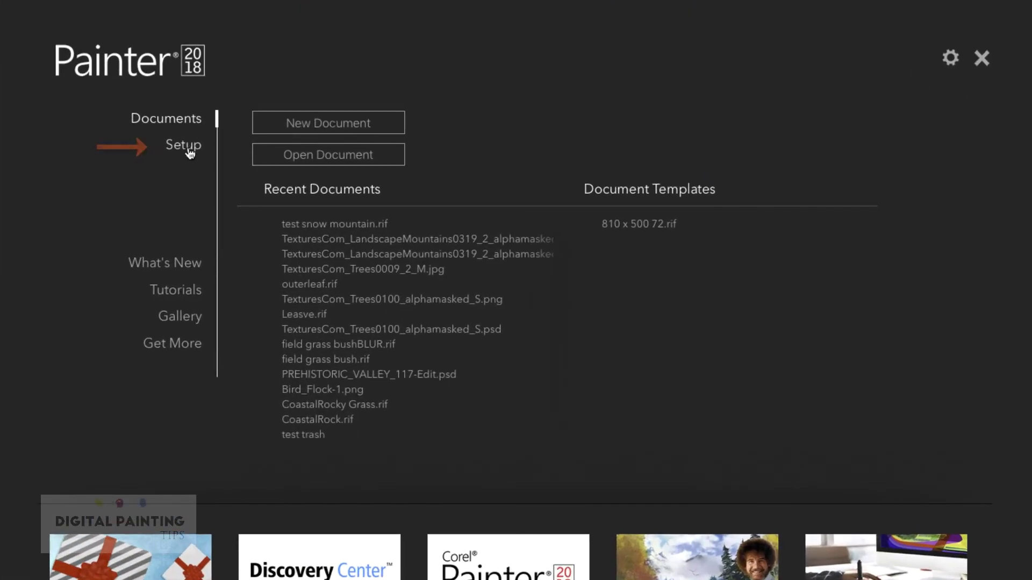
Step: Open the welcome screen's Setup page and preview the Default workspace layout
click(189, 145)
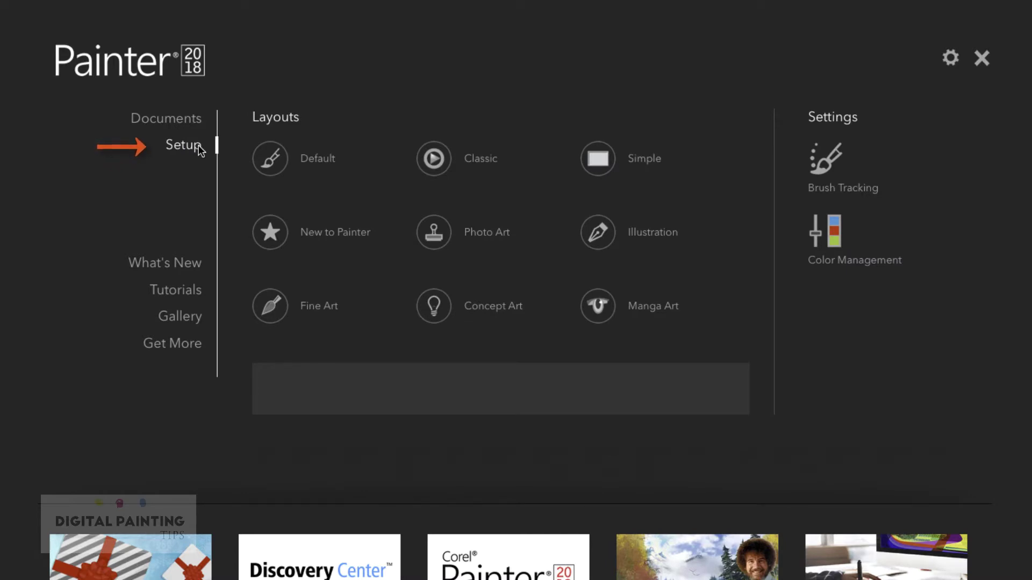
mouse_move(288, 170)
Step: Browse the What's New articles from Holiday Savings to Included Content, then return to the top
click(184, 264)
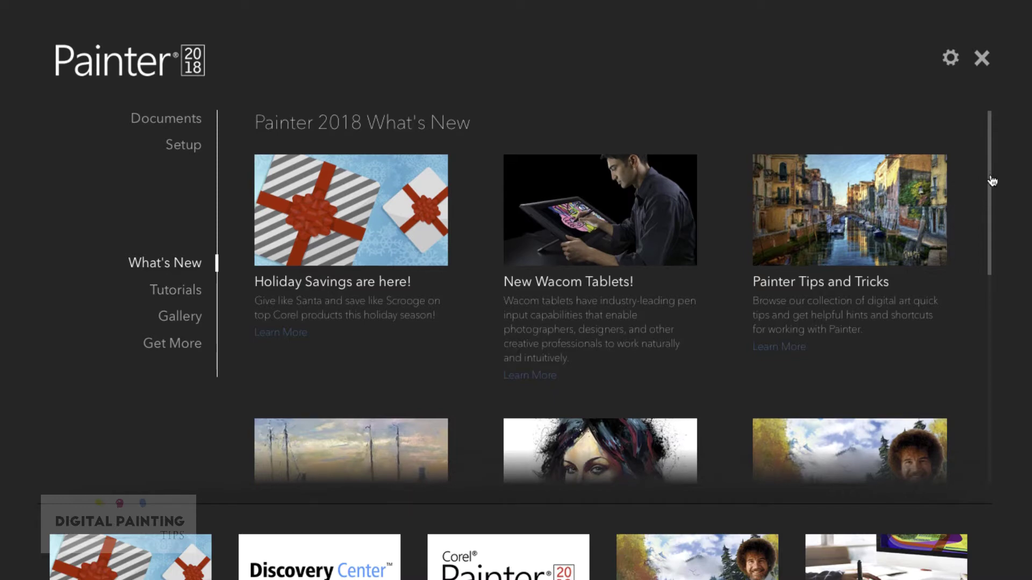
scroll(995, 214, down, 1)
scroll(993, 278, down, 10)
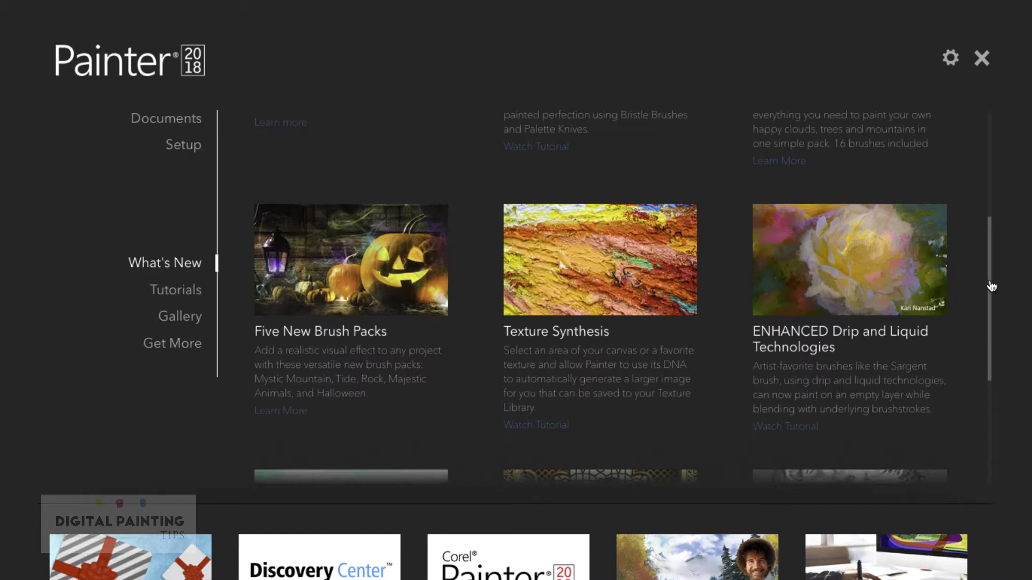
scroll(989, 359, down, 2)
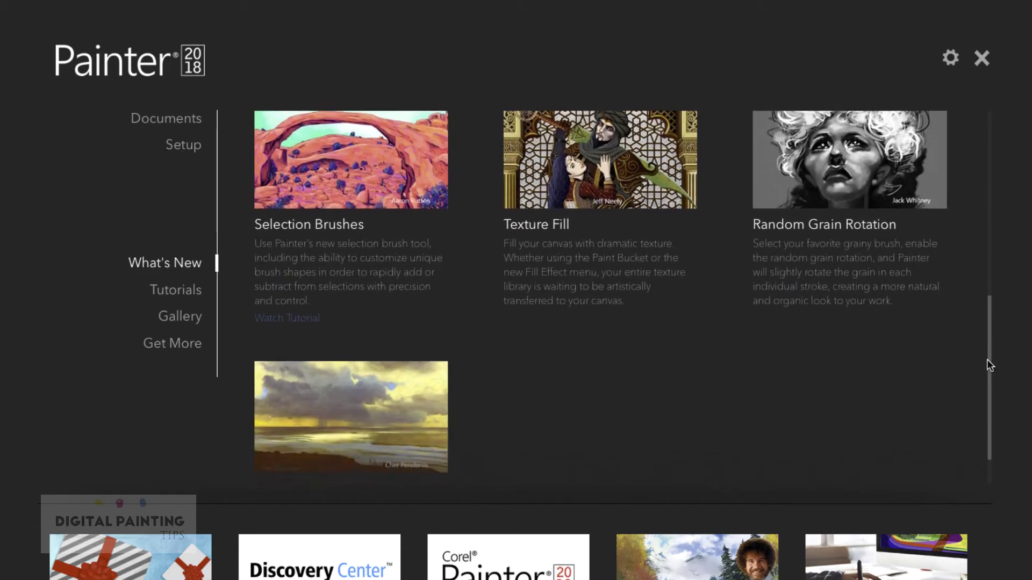
scroll(986, 383, down, 1)
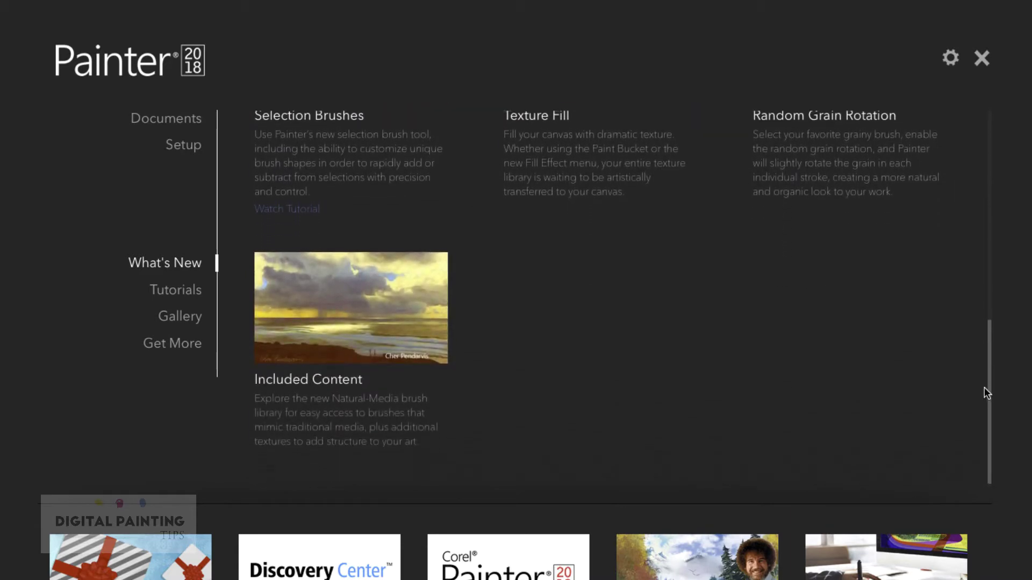
drag(982, 400, 979, 159)
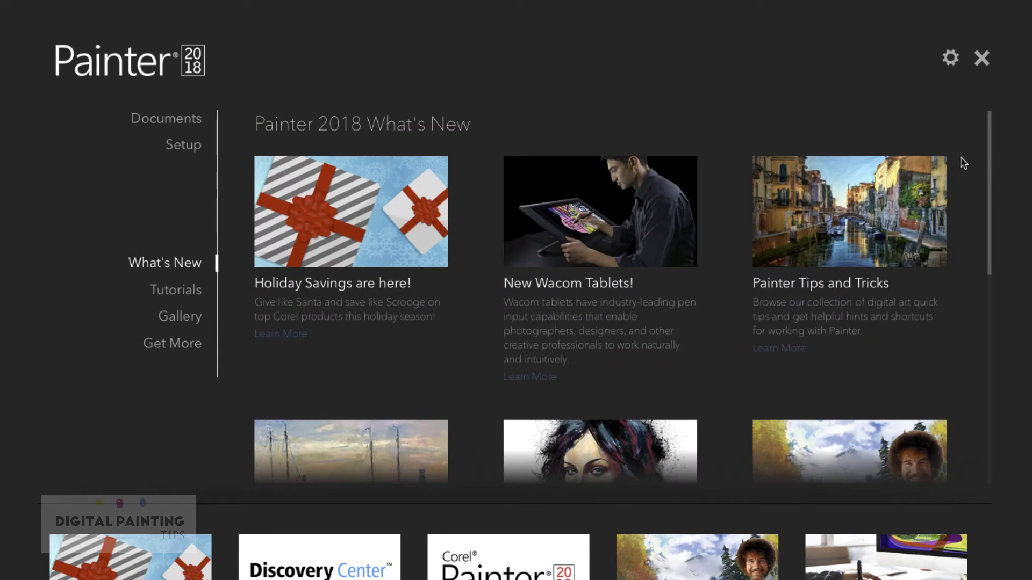
Step: Switch to the Tutorials page listing Painter 2018 tutorials, expert webinars and concept art lessons
click(194, 290)
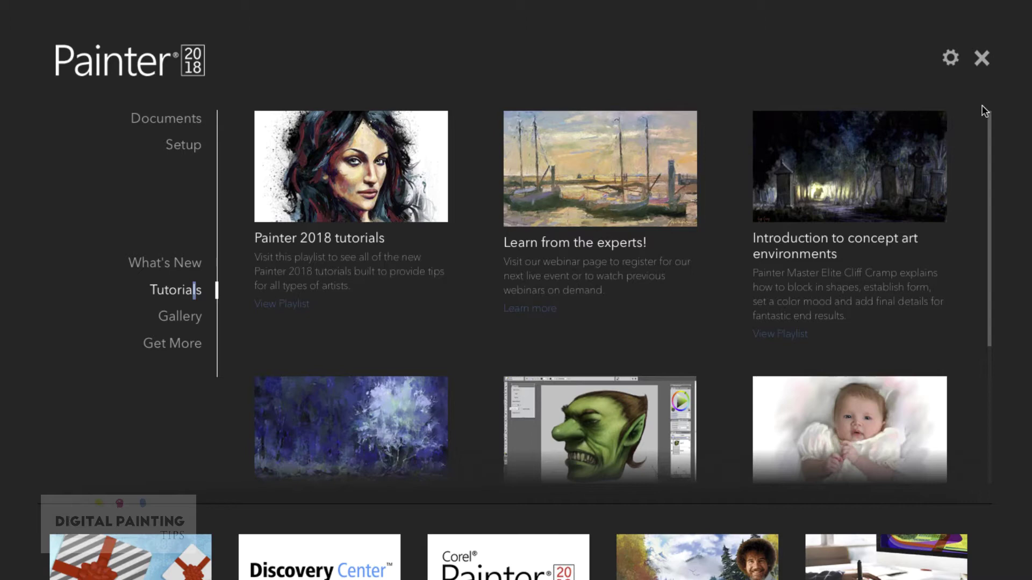
Step: Open the Gallery and preview the flower-crown girl painting, then the curly-haired woman portrait
click(175, 328)
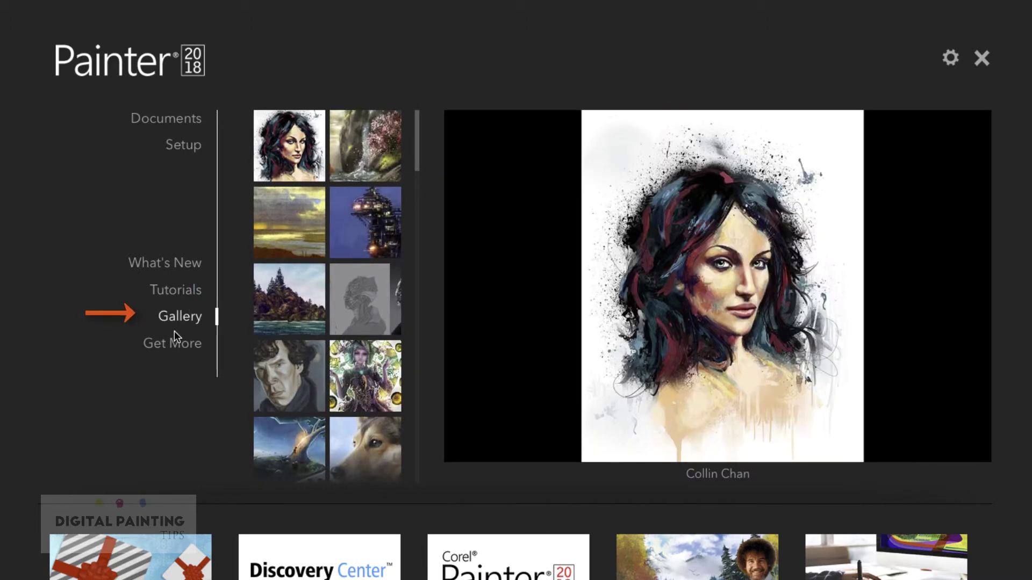
drag(420, 148, 422, 230)
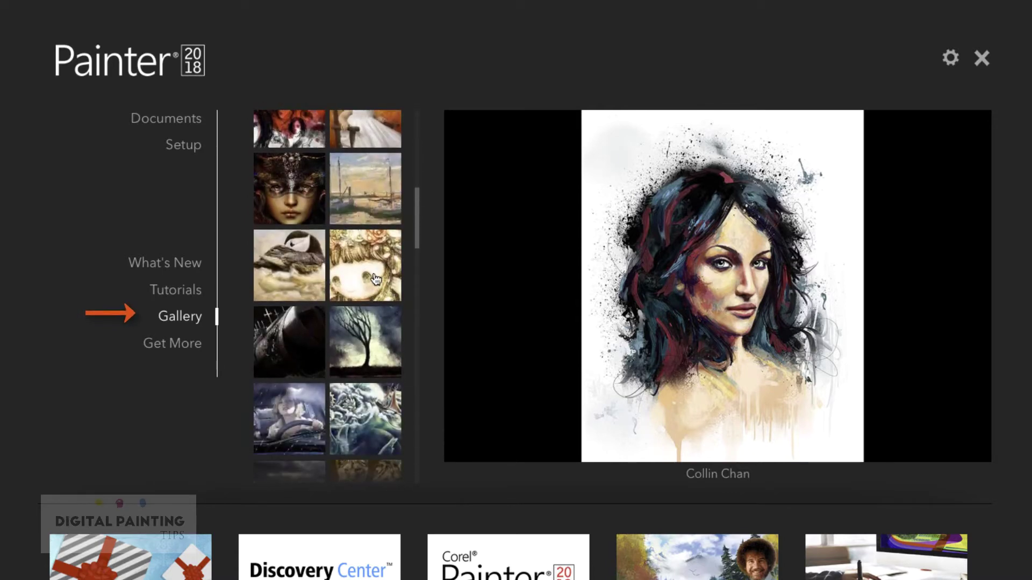
click(358, 292)
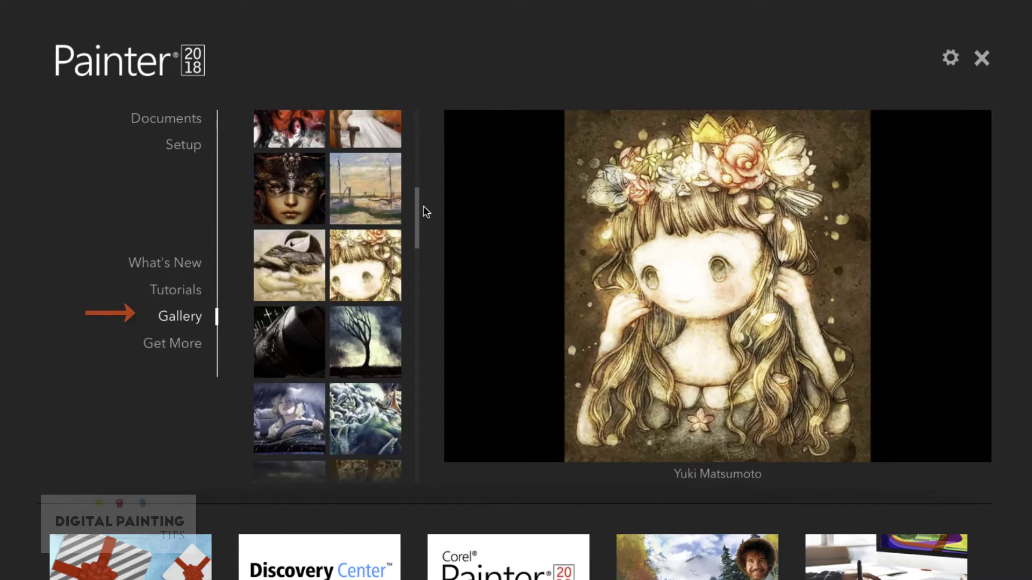
drag(422, 214, 415, 263)
click(367, 248)
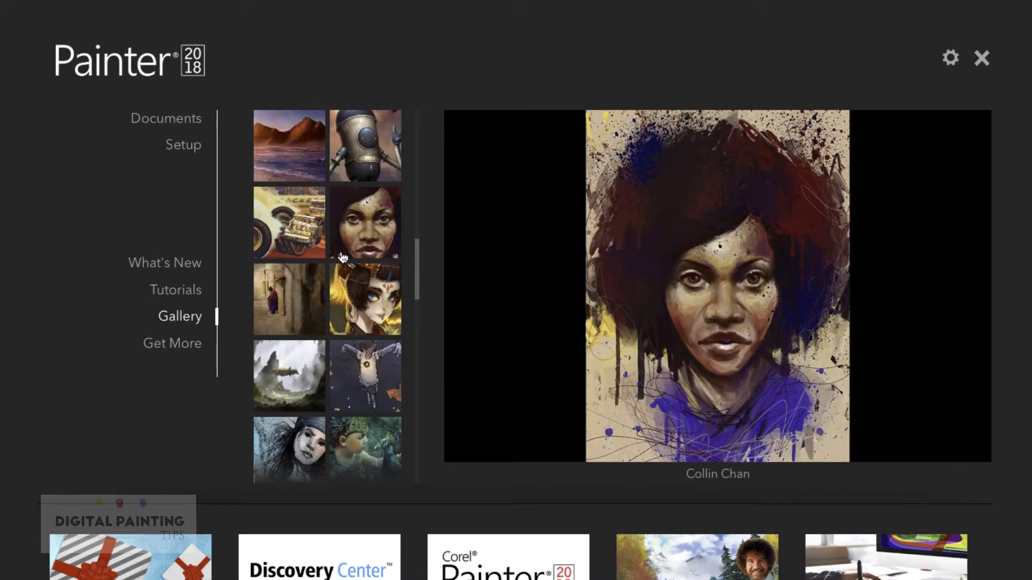
drag(417, 260, 397, 71)
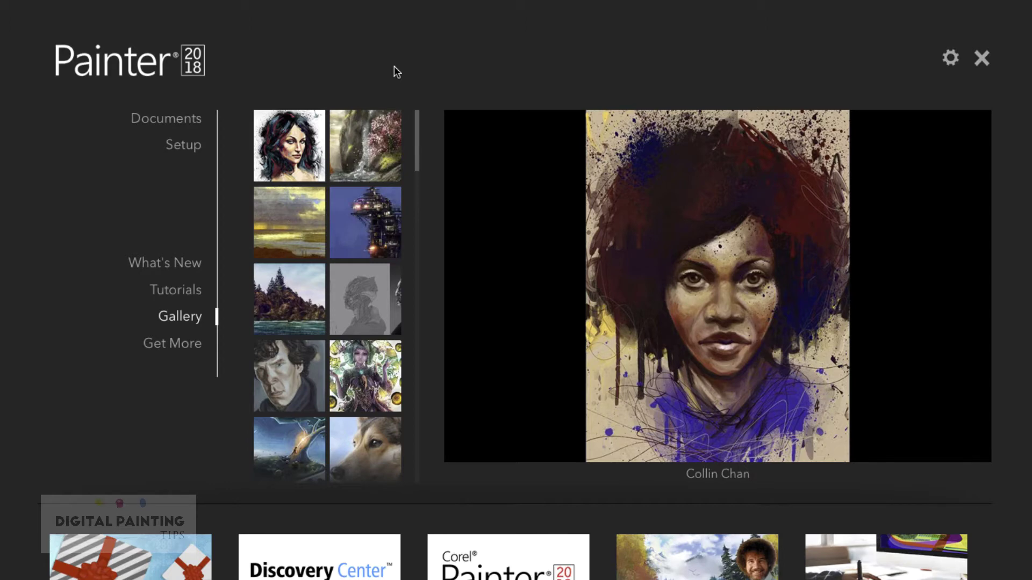
Step: Browse Get More's Special Offers, New Brushes and Hardware and Other, ending on the Training courses list
click(195, 347)
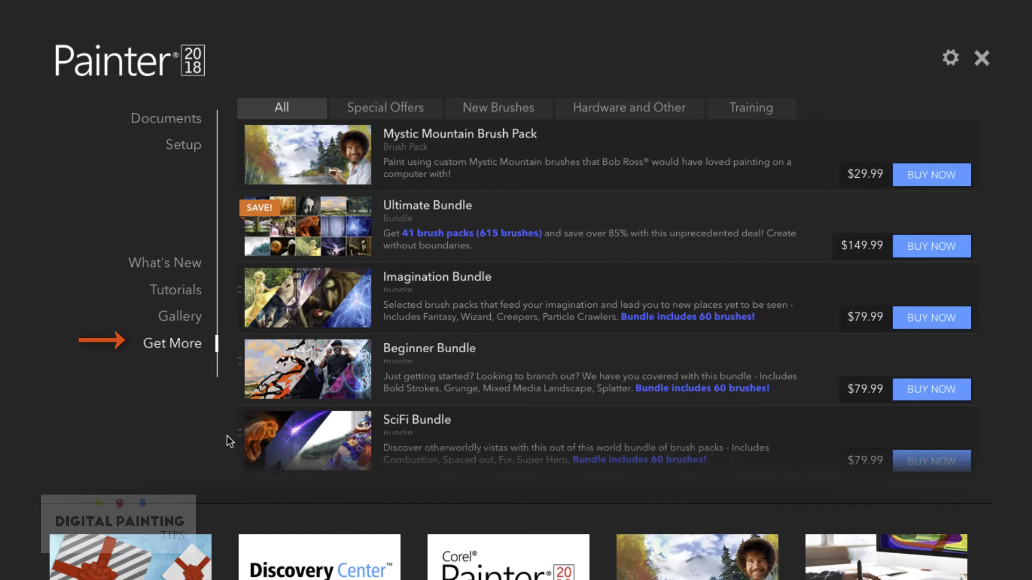
click(415, 108)
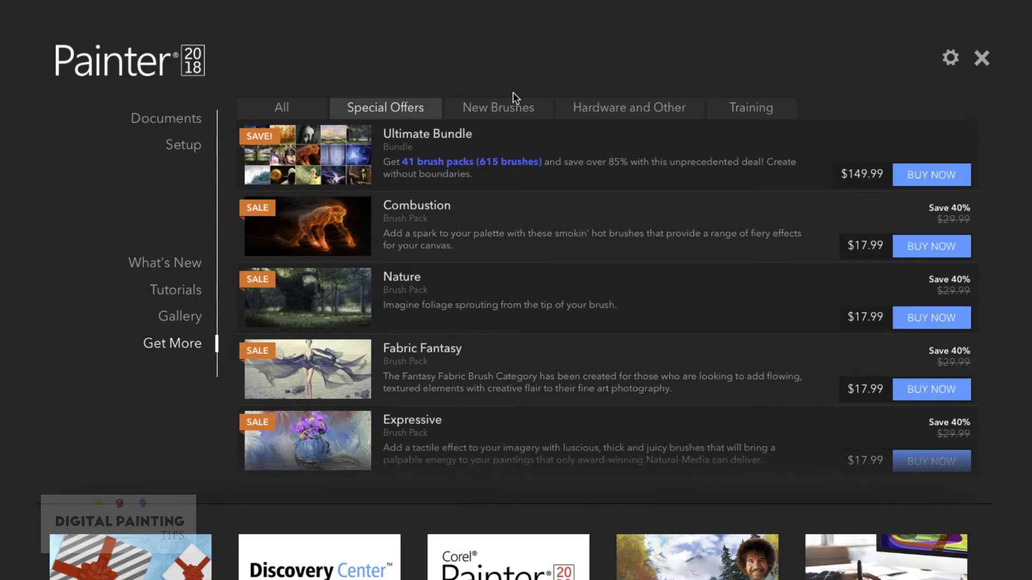
click(534, 115)
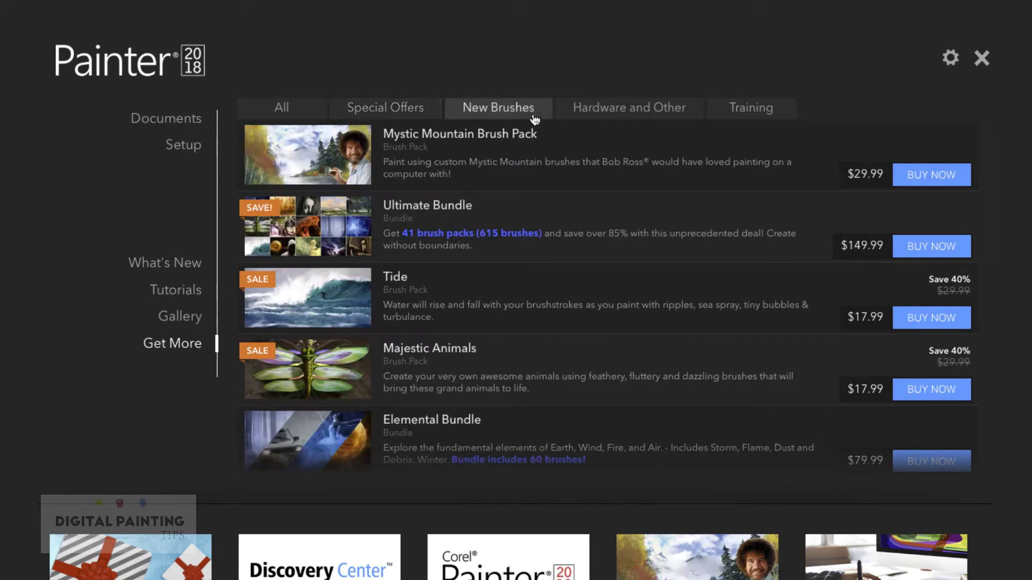
click(650, 114)
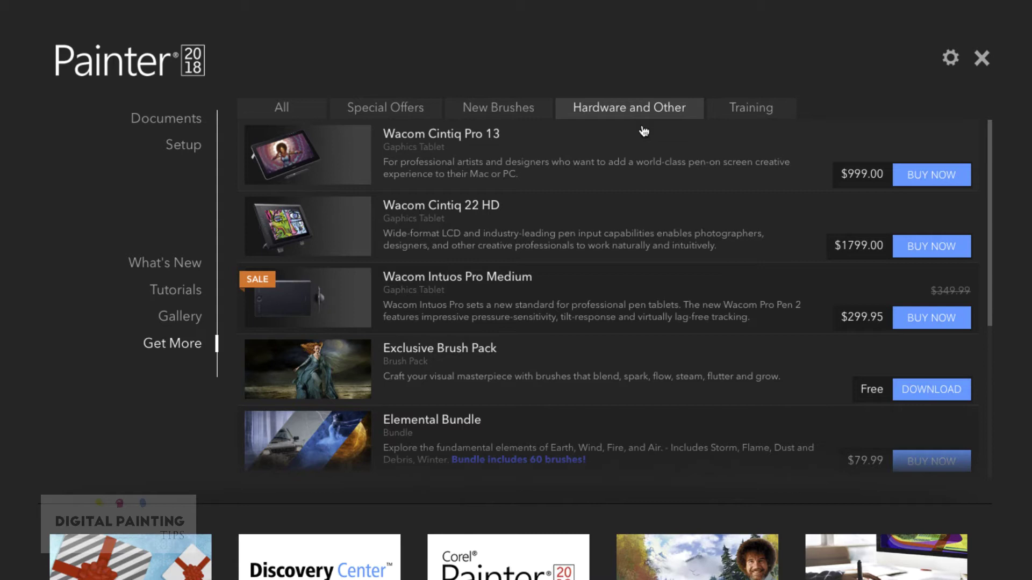
click(762, 114)
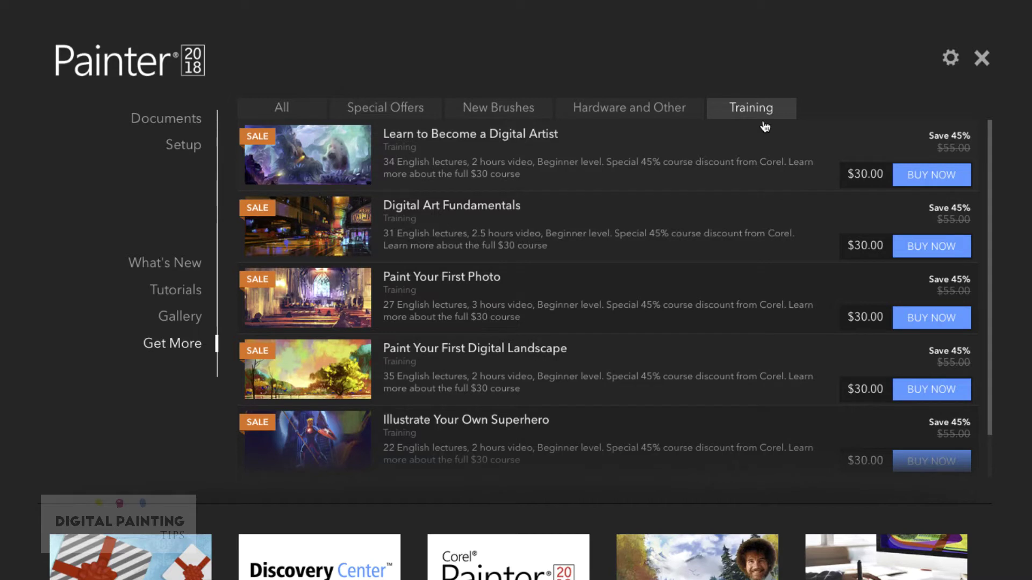
drag(992, 428, 990, 470)
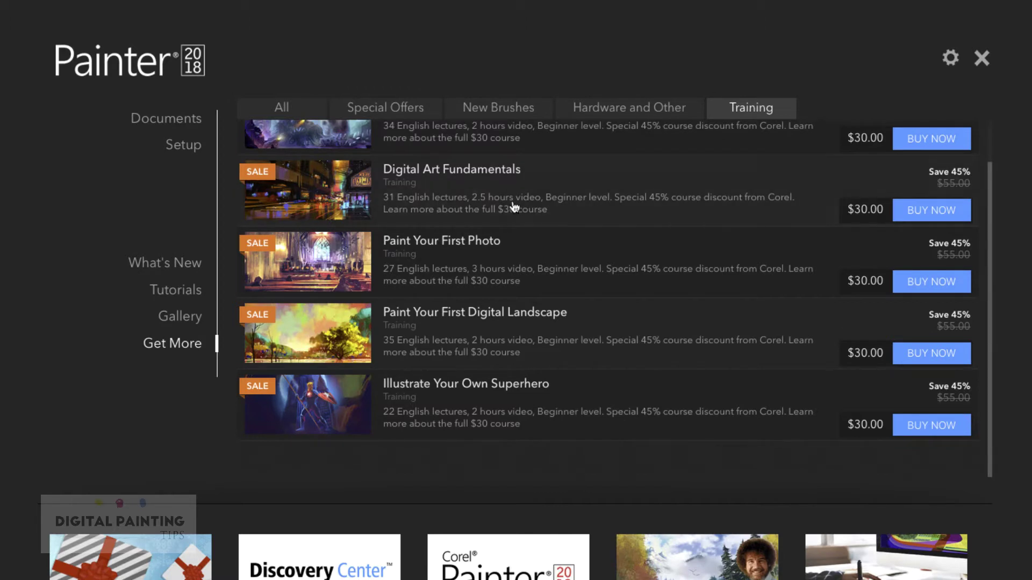
click(192, 123)
click(171, 145)
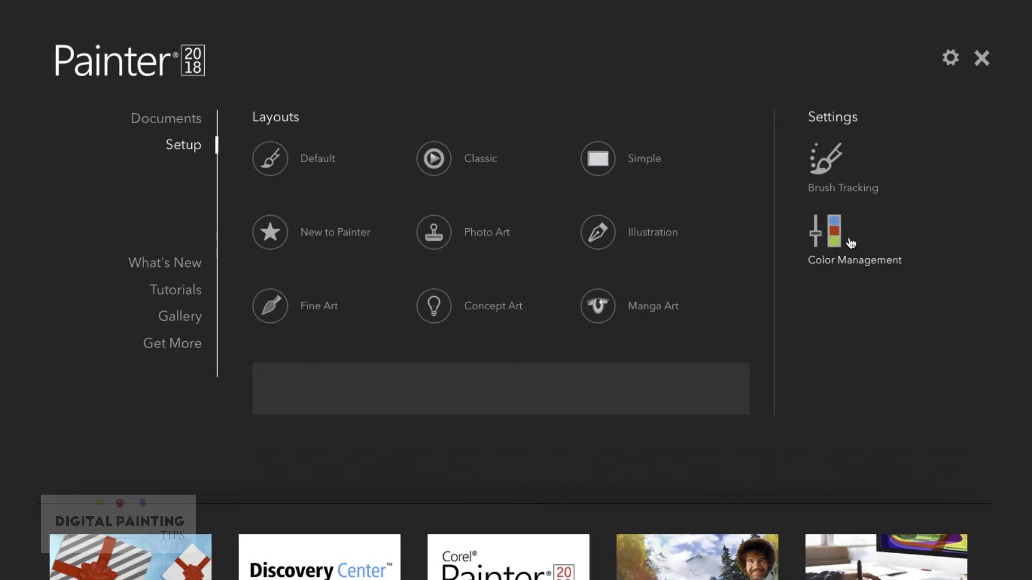
click(950, 62)
mouse_move(950, 62)
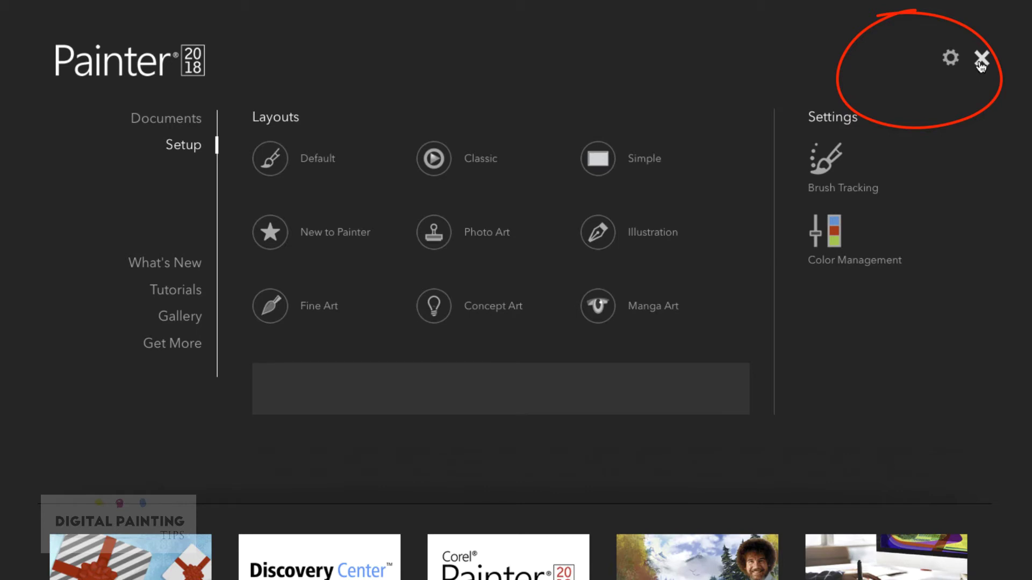
Step: Start a new document from the Documents page, keeping the Painter Default 1920 × 1080 preset
click(186, 122)
click(373, 127)
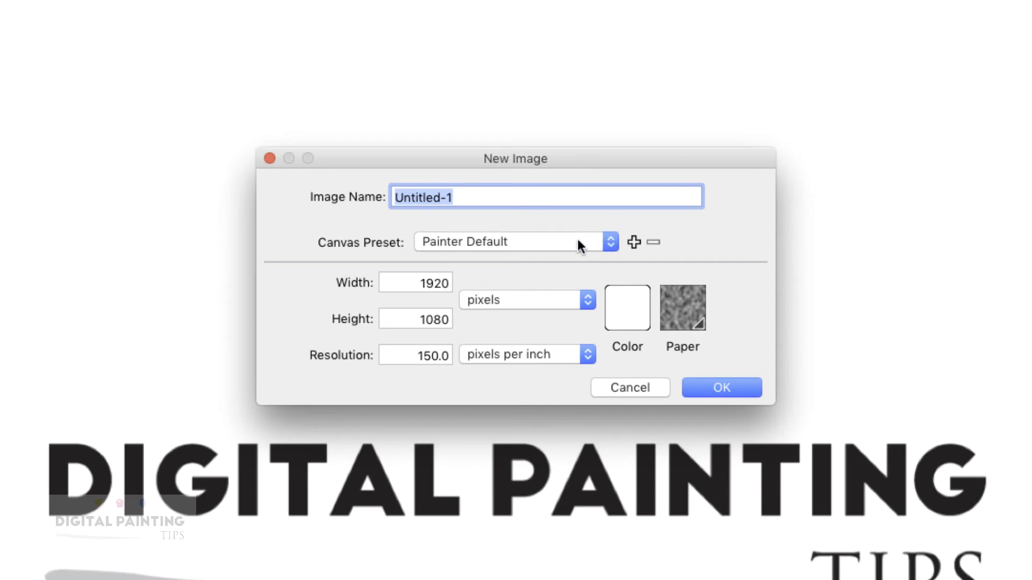
click(611, 245)
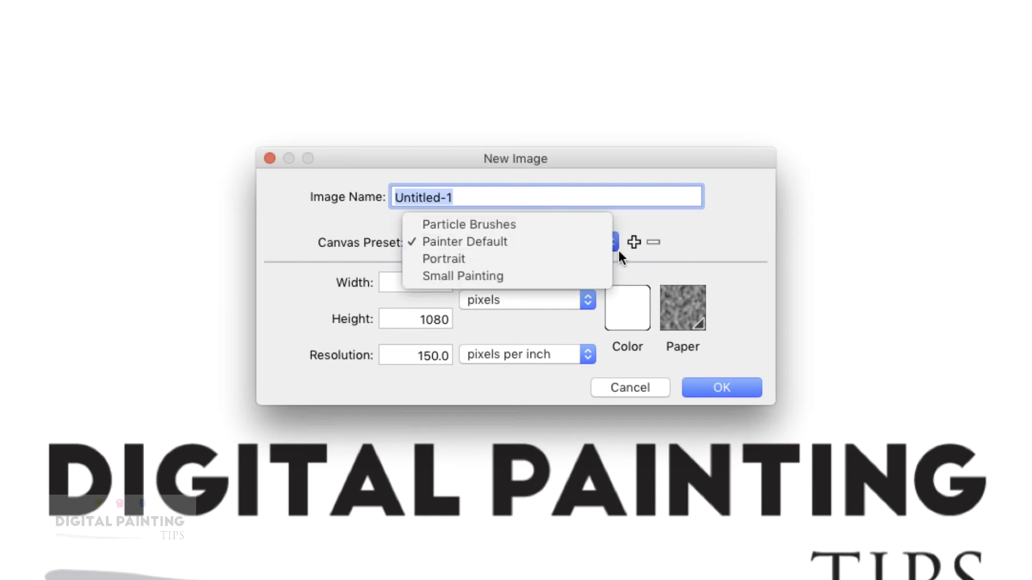
click(669, 218)
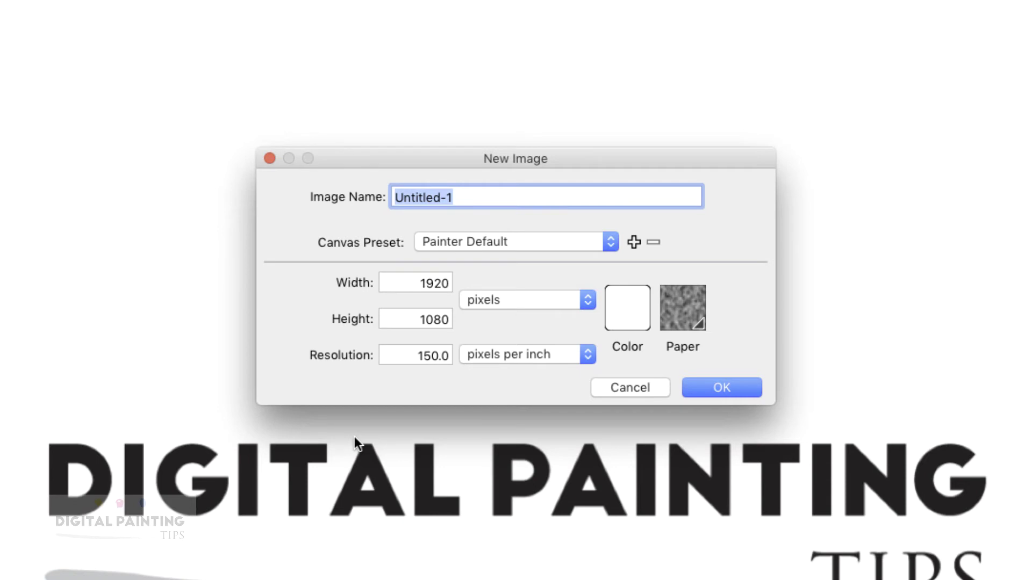
click(634, 241)
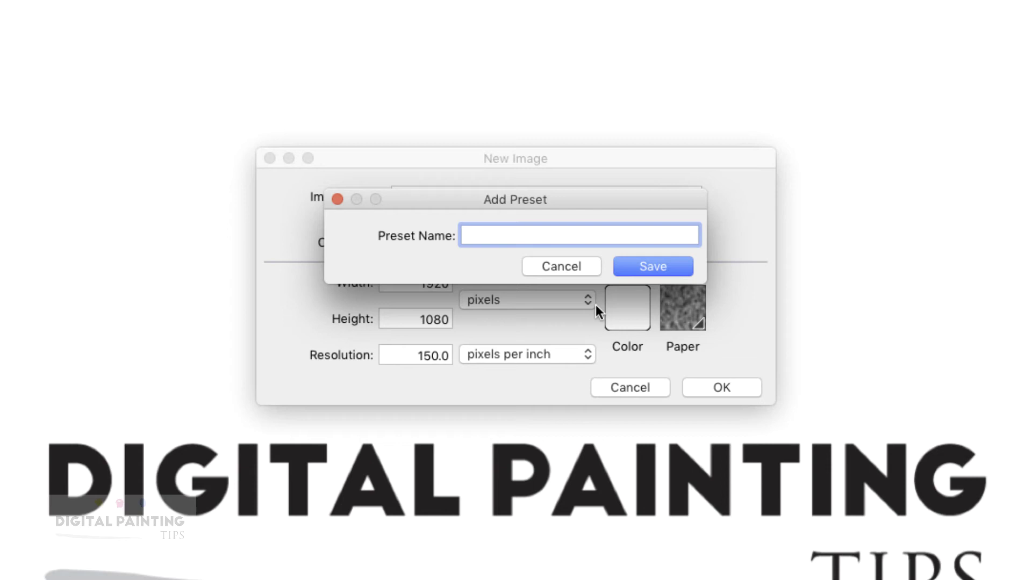
text(test)
click(666, 267)
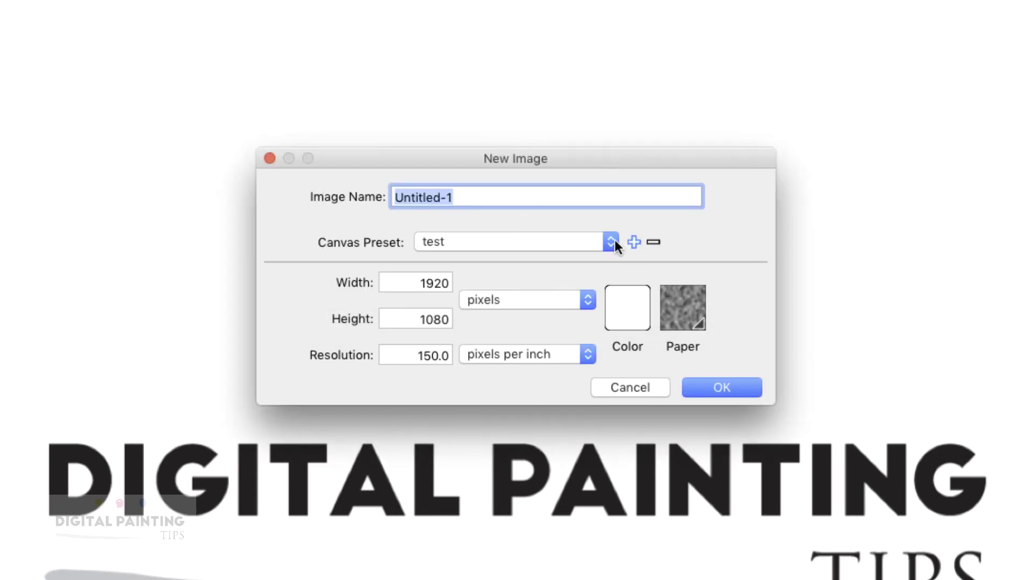
click(613, 242)
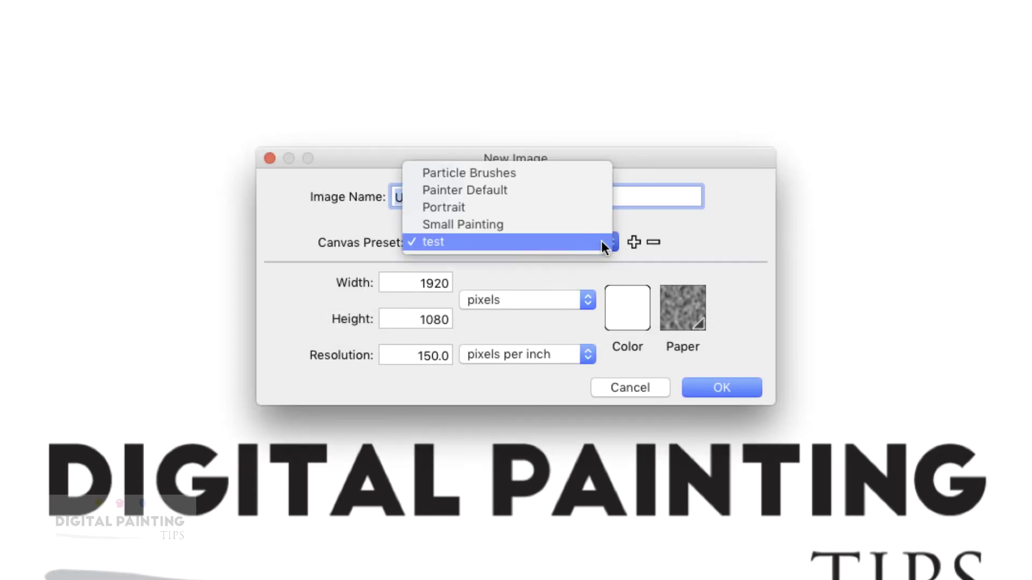
click(652, 242)
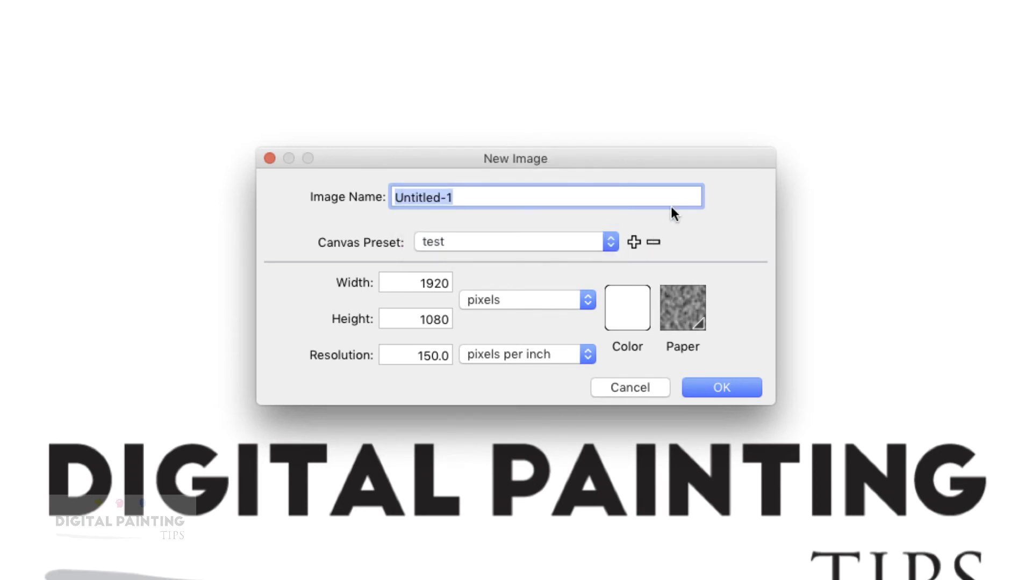
click(654, 243)
click(593, 283)
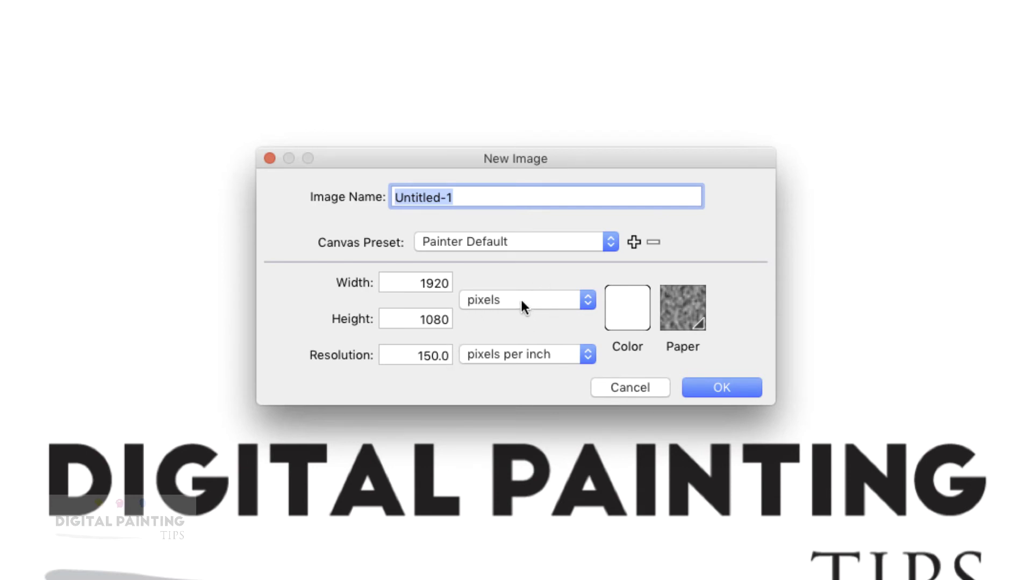
Step: Set canvas size units to inches and resolution to 300 ppi for a 6.4 × 3.6 inch canvas
click(487, 302)
click(497, 316)
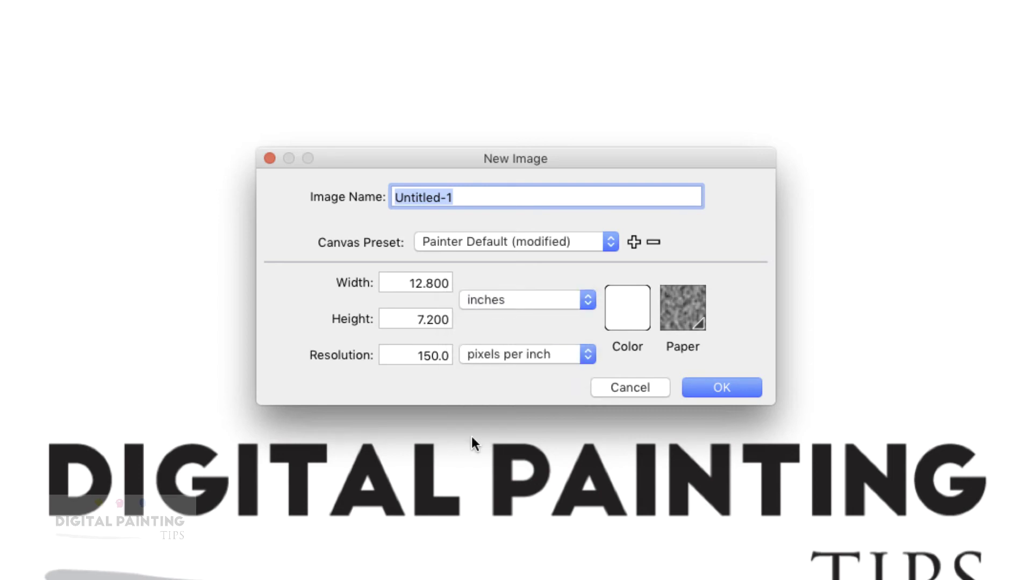
click(420, 359)
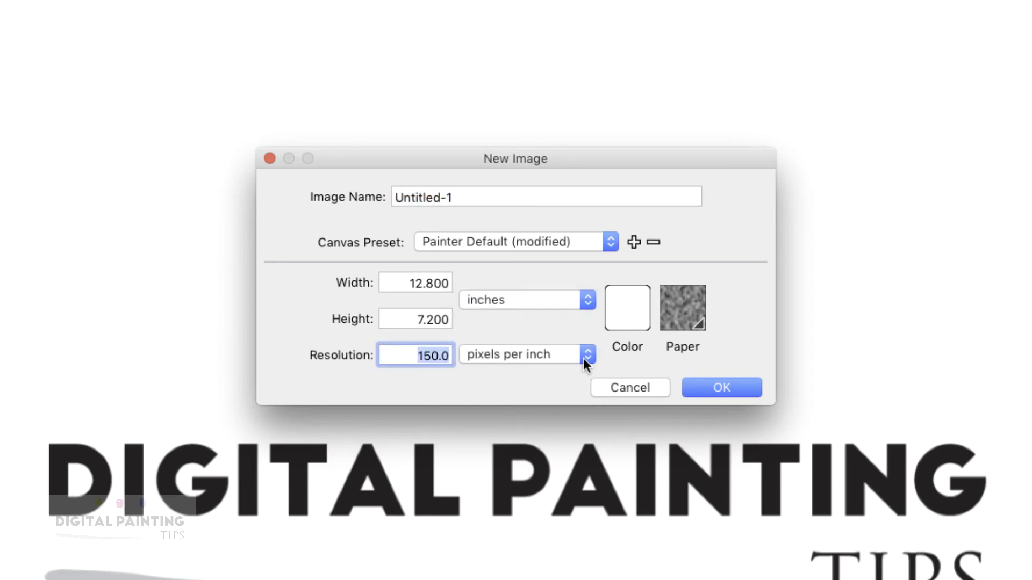
text(300)
click(398, 282)
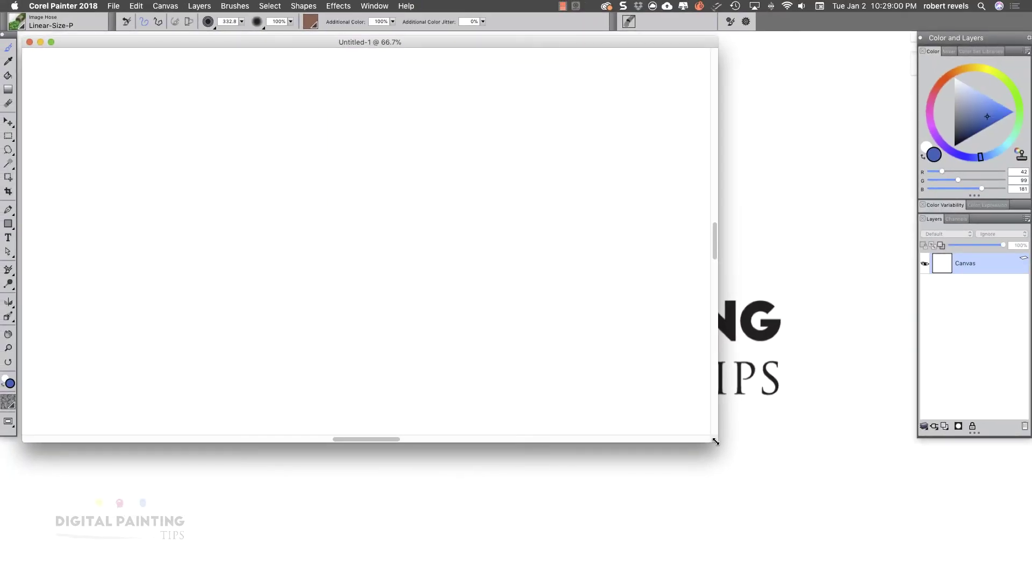
Step: Enlarge the Untitled-1 window, nudge it right and down, then switch to the desktop
drag(715, 441, 890, 466)
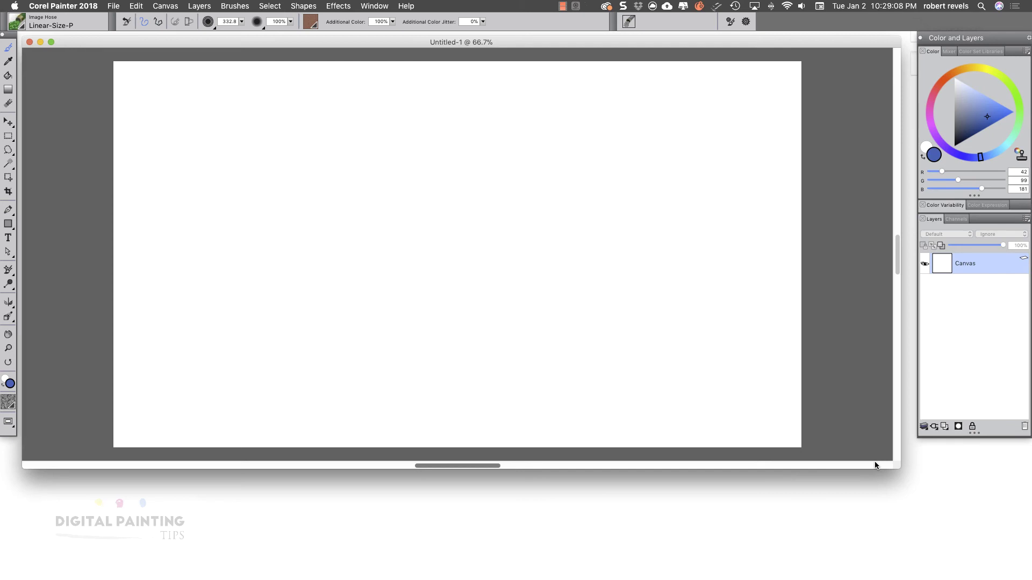
mouse_move(546, 37)
mouse_down()
mouse_move(543, 449)
mouse_move(560, 52)
mouse_up()
mouse_move(675, 63)
mouse_down()
mouse_move(528, 101)
mouse_move(659, 478)
mouse_move(774, 293)
mouse_move(606, 467)
mouse_move(699, 156)
mouse_move(460, 418)
mouse_move(552, 342)
mouse_move(698, 64)
mouse_up()
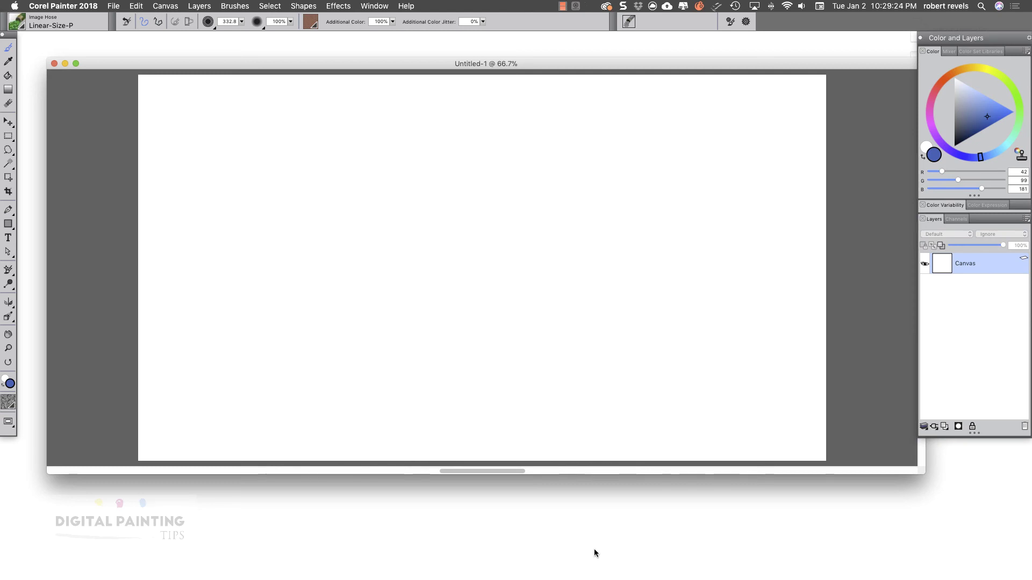
click(623, 540)
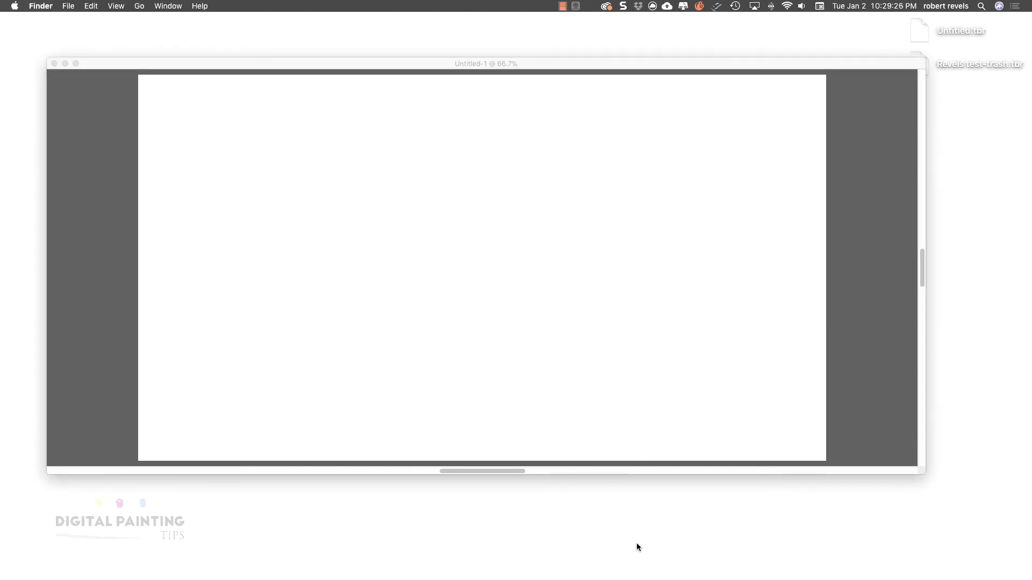
Step: Bring Painter forward and toggle Untitled-1 into full-screen mode, back to windowed, then full-screen again
click(843, 361)
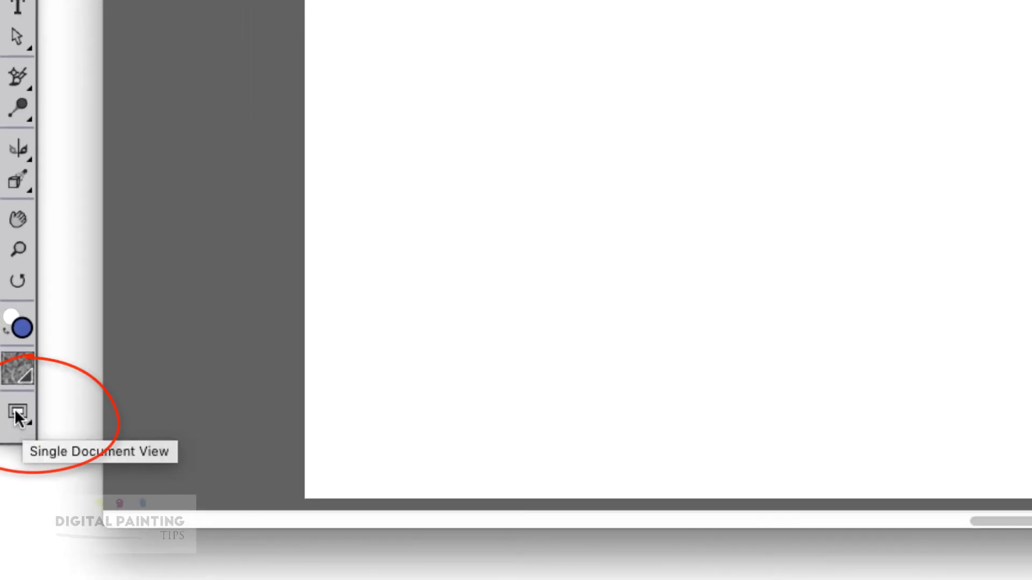
click(17, 411)
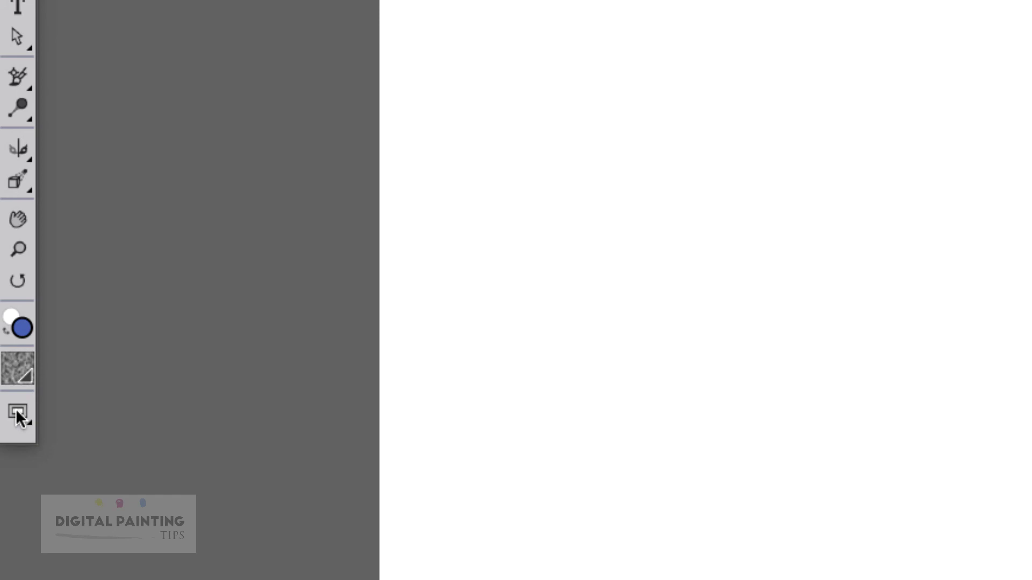
click(16, 411)
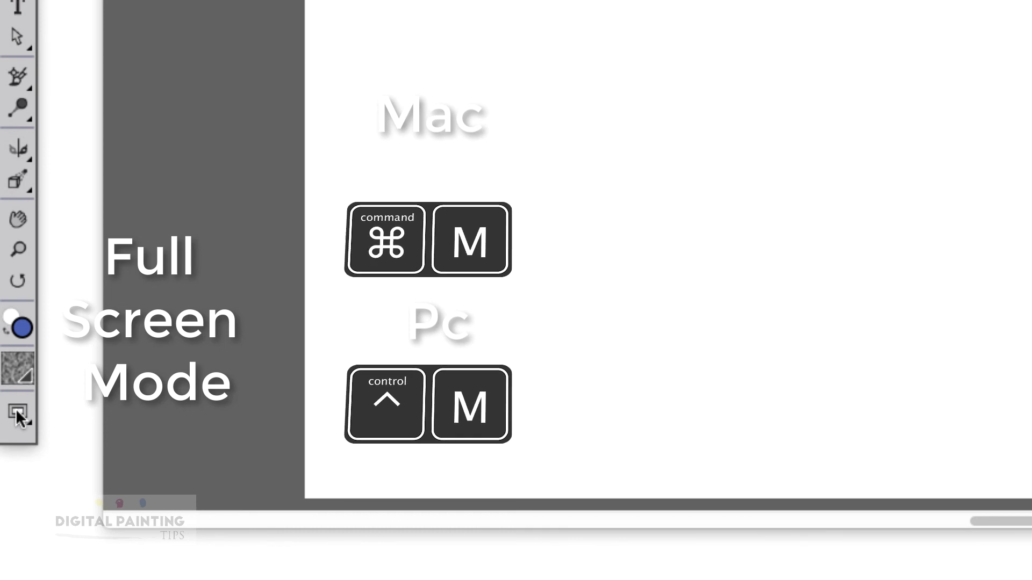
click(16, 411)
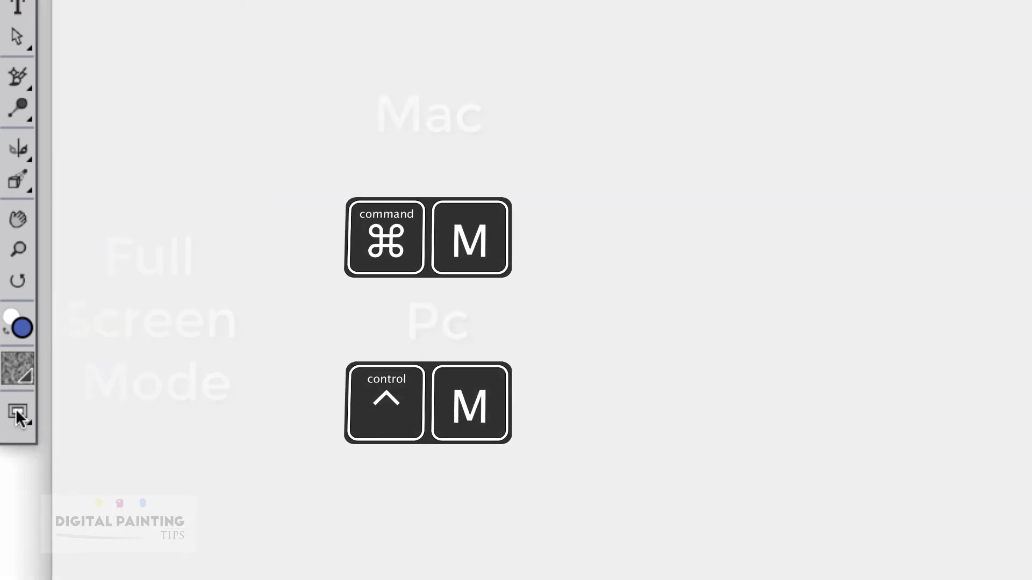